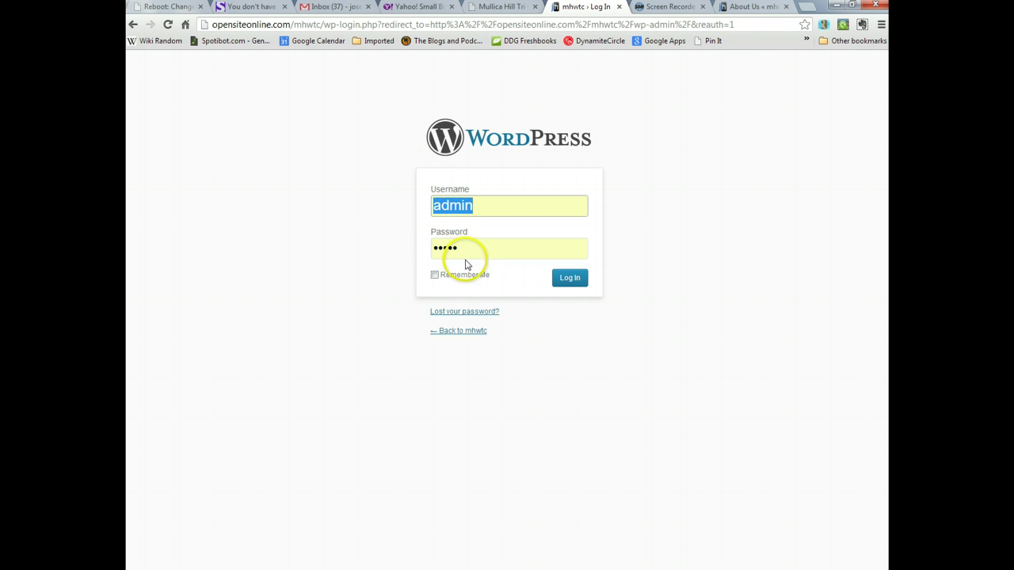
# Log in to the site's admin area with the prefilled credentials and start a new post
pyautogui.click(566, 278)
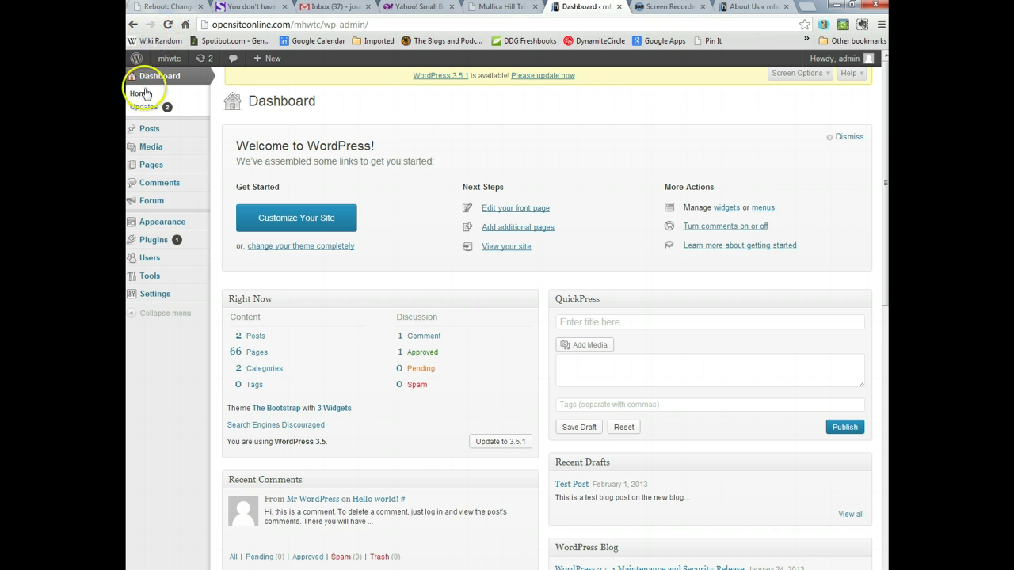
pyautogui.moveTo(150, 146)
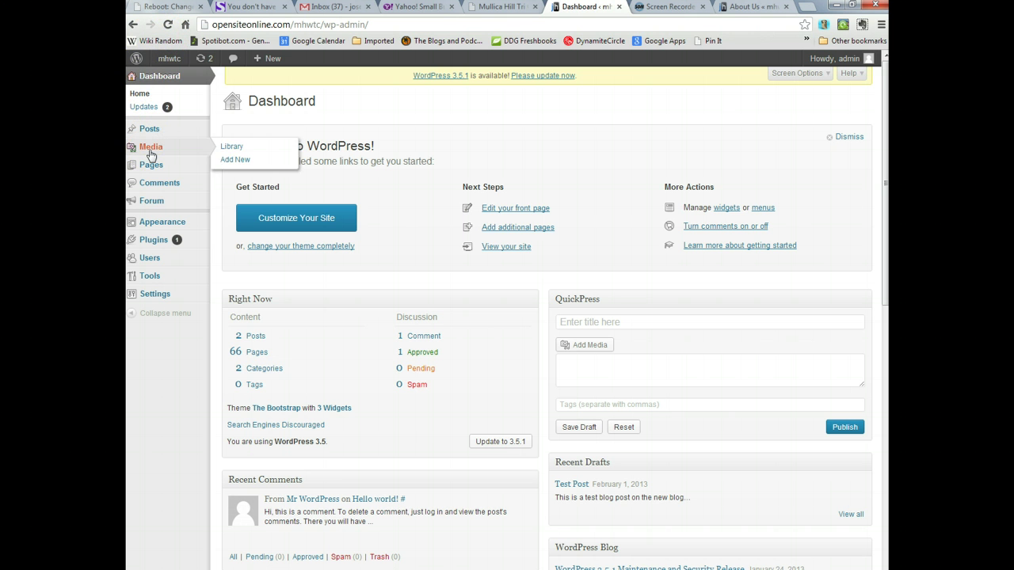
pyautogui.moveTo(178, 222)
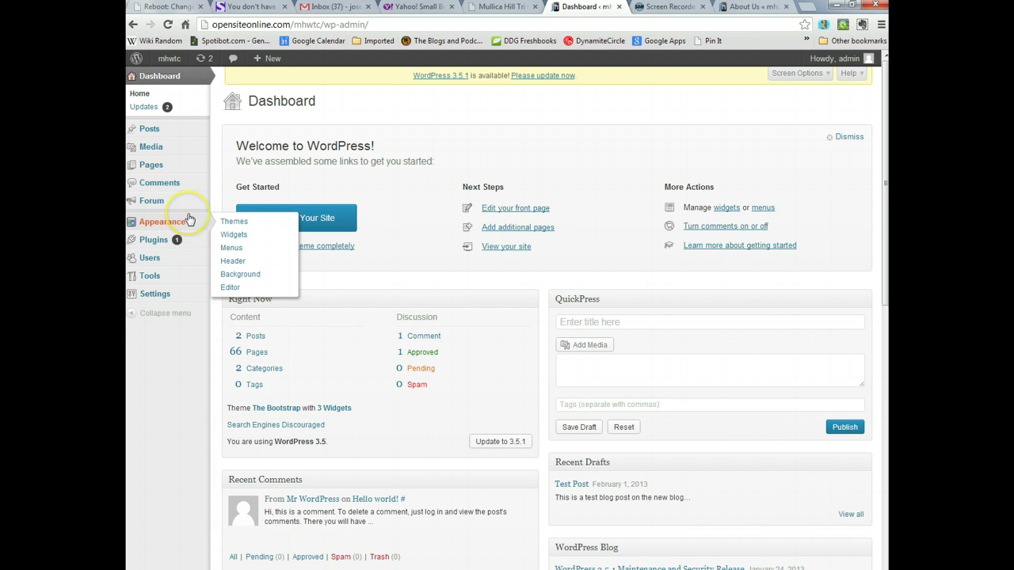
pyautogui.click(163, 131)
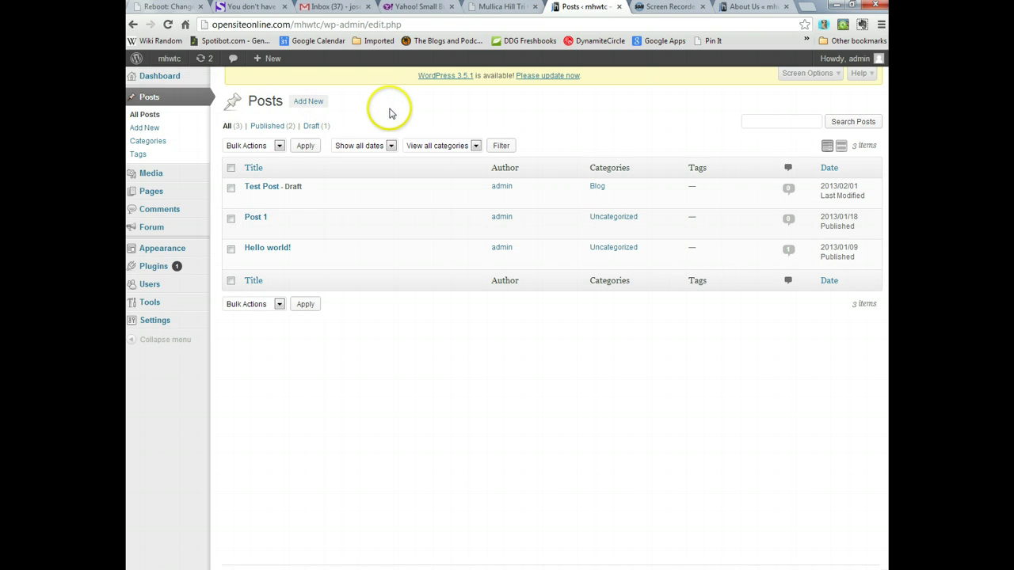
pyautogui.click(308, 102)
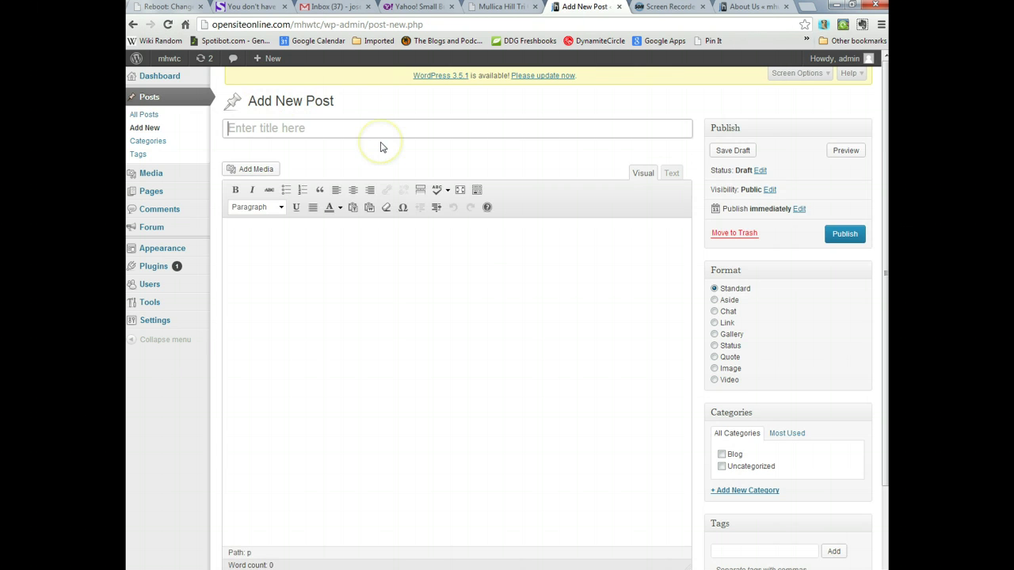
# Title the post "Test Post 2" and enter the body text "This is a test post for the new blog."
pyautogui.click(380, 145)
pyautogui.write('Test Post 2')
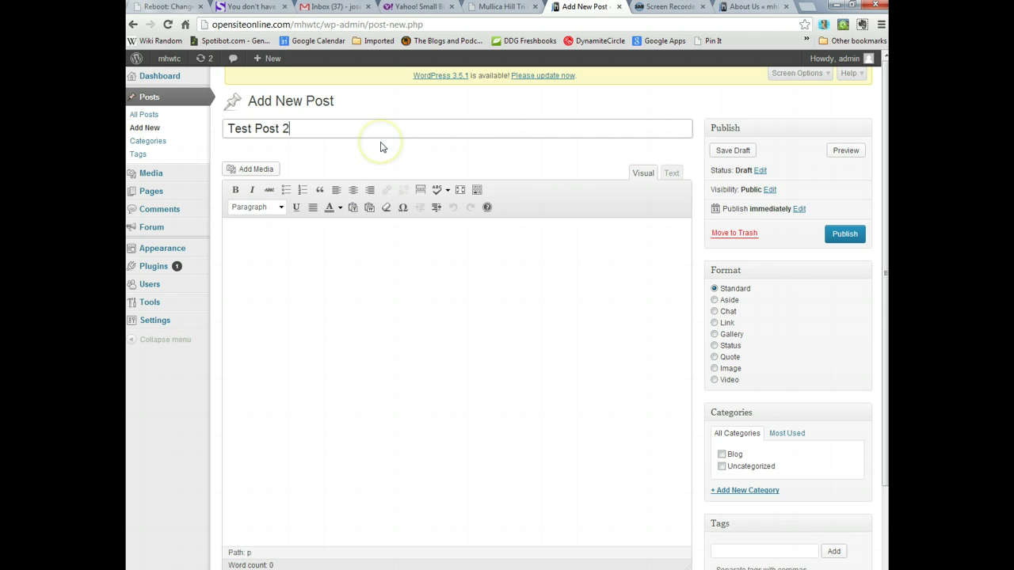
pyautogui.press('Tab')
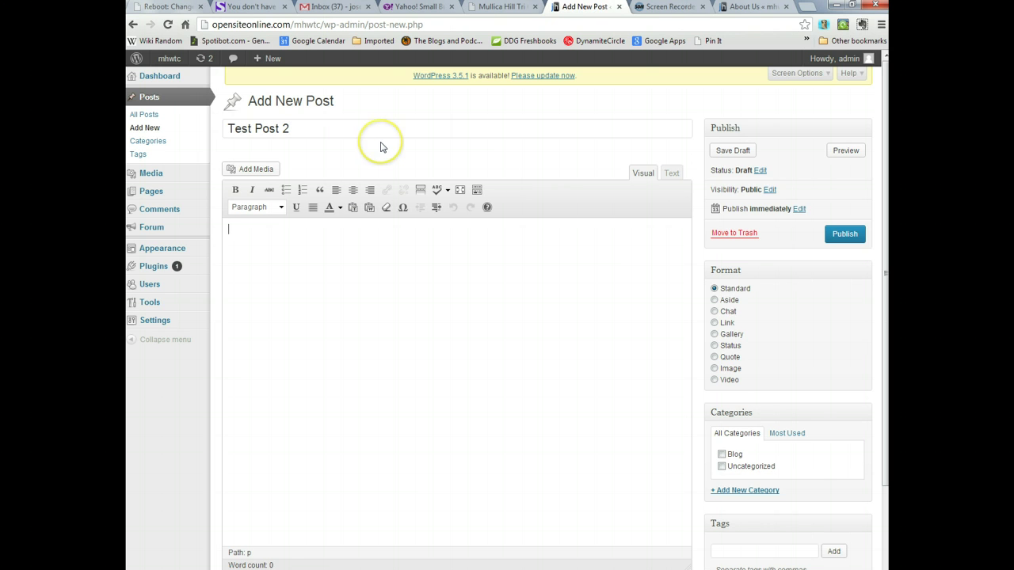
pyautogui.write('This is a test post for the new blog')
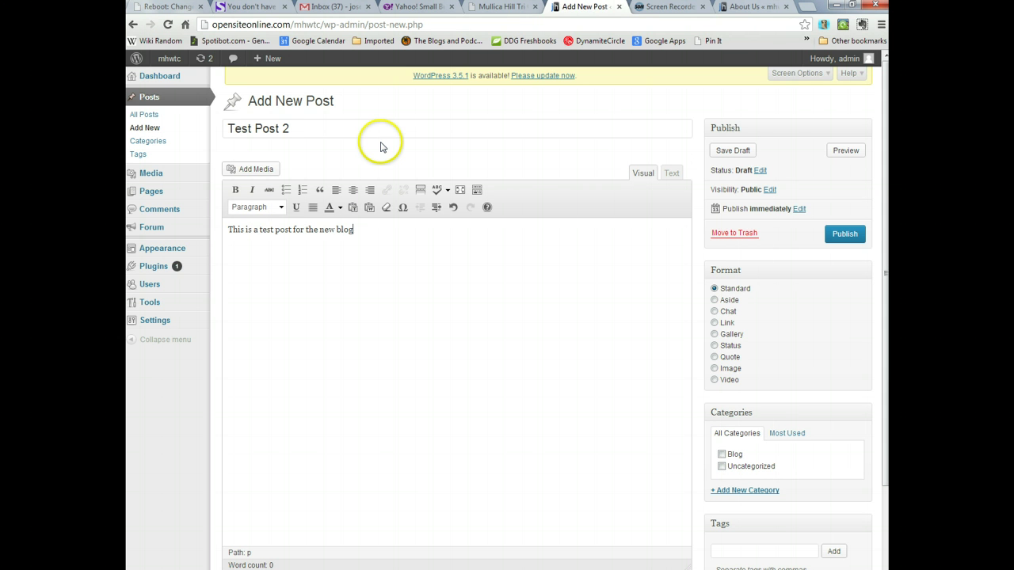
pyautogui.write('.')
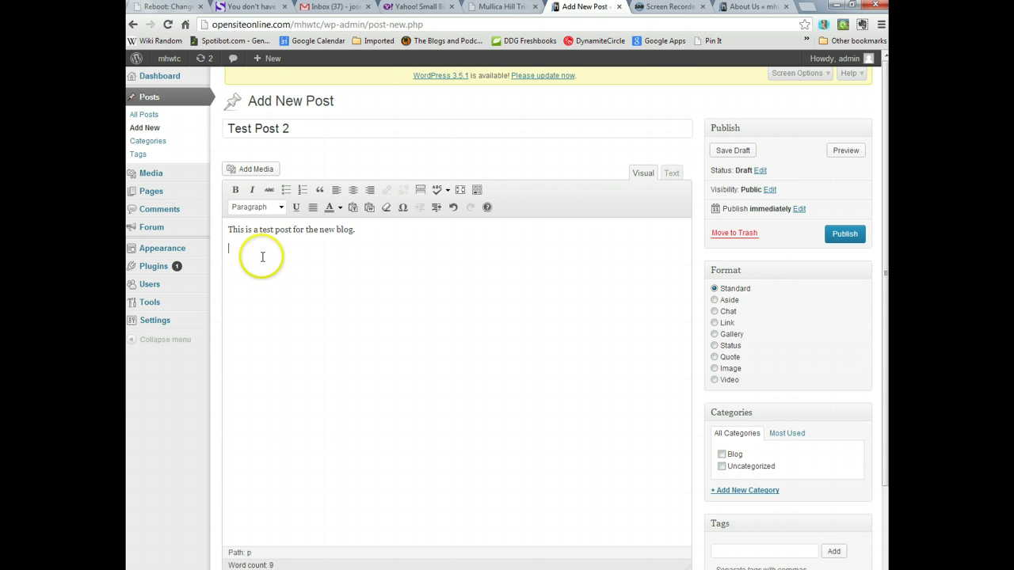
# Insert members.jpg from the media library below the text, at Medium size (300 × 199) with left alignment
pyautogui.click(266, 175)
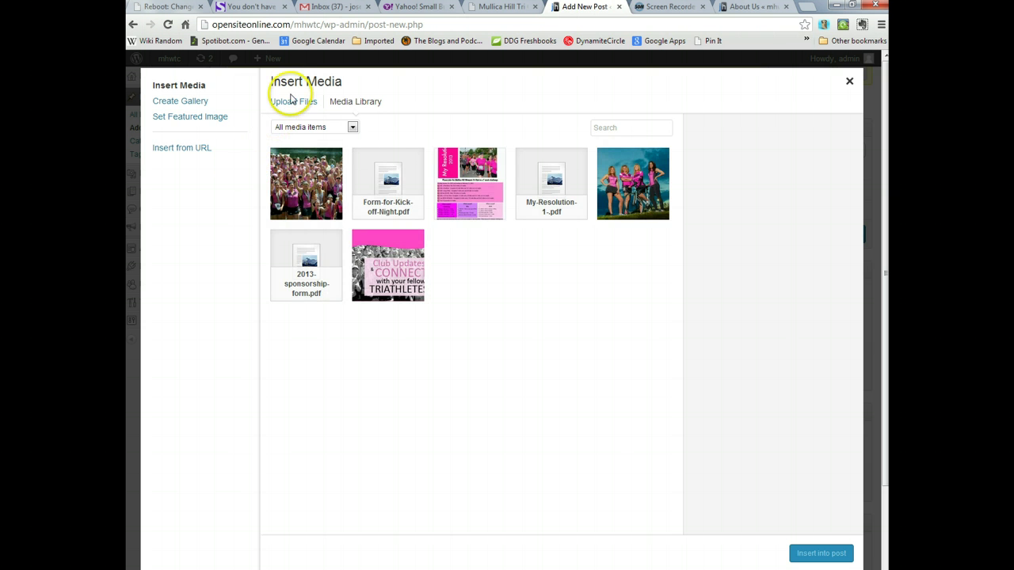
pyautogui.click(313, 191)
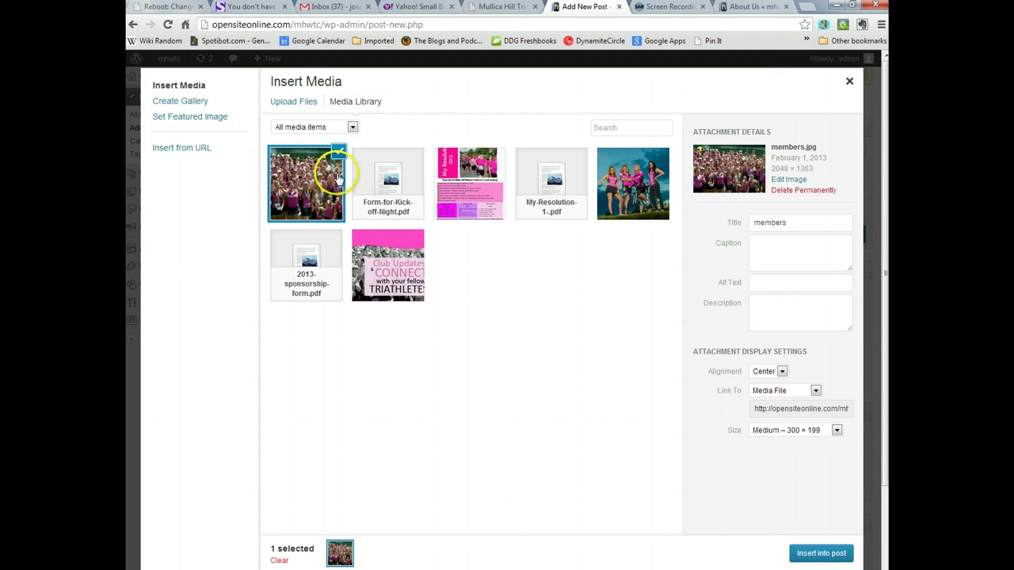
pyautogui.click(799, 432)
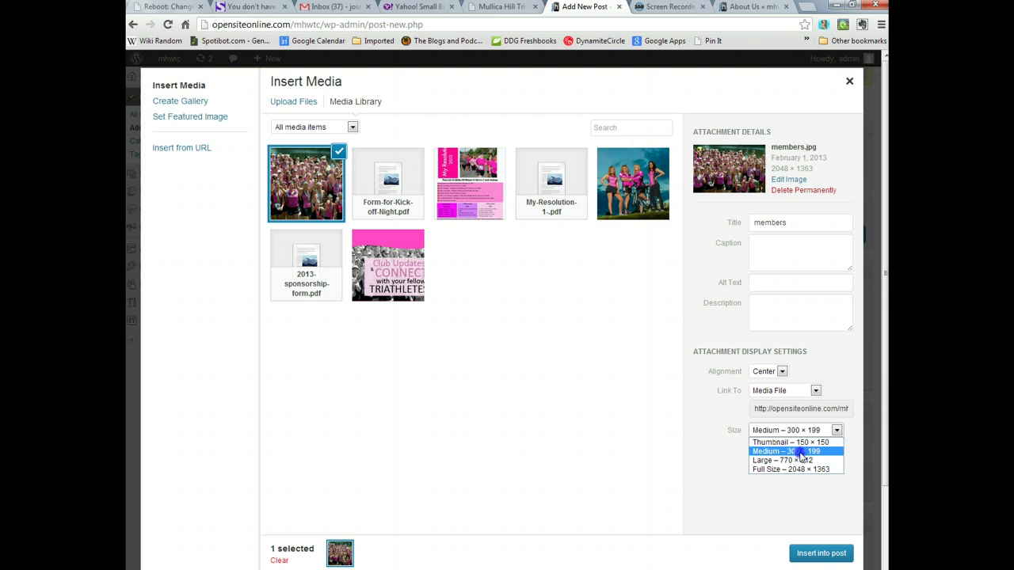
pyautogui.click(800, 453)
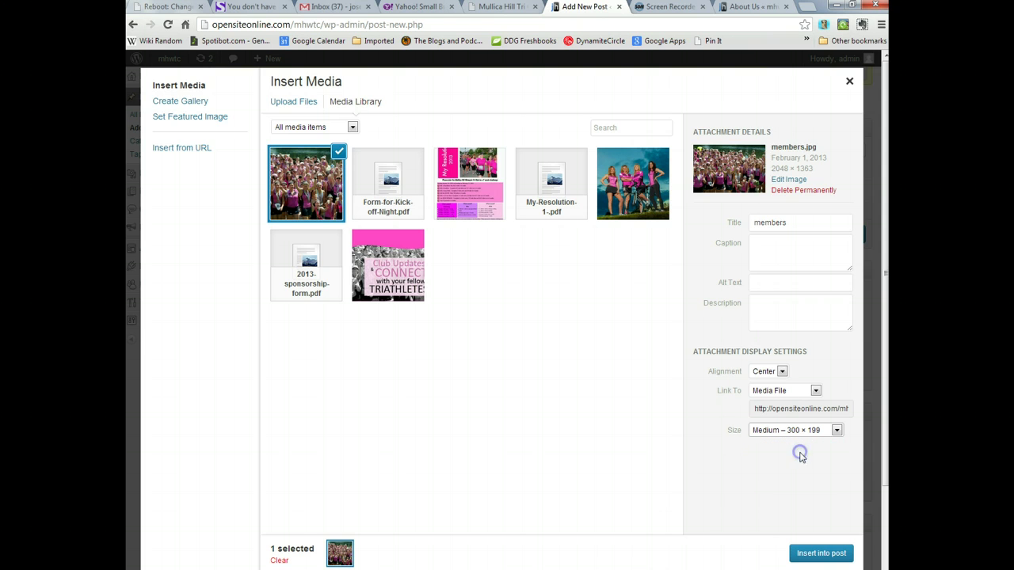
pyautogui.click(781, 373)
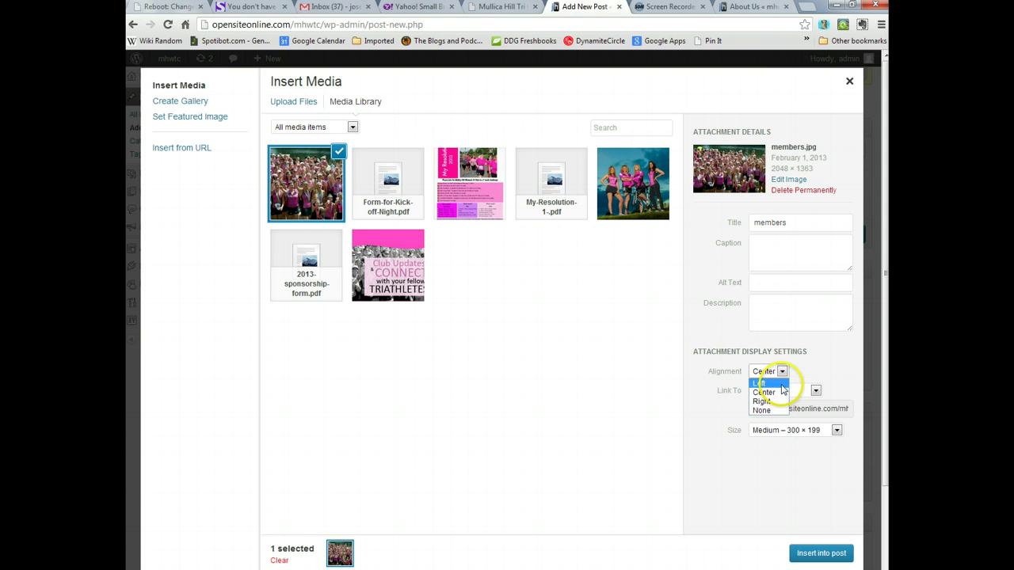
pyautogui.click(780, 384)
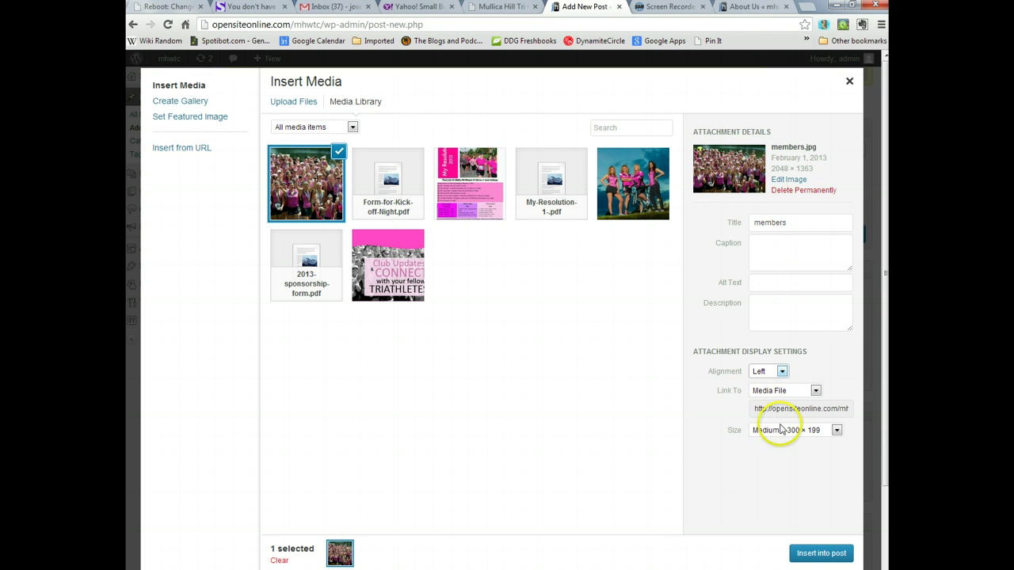
pyautogui.click(800, 556)
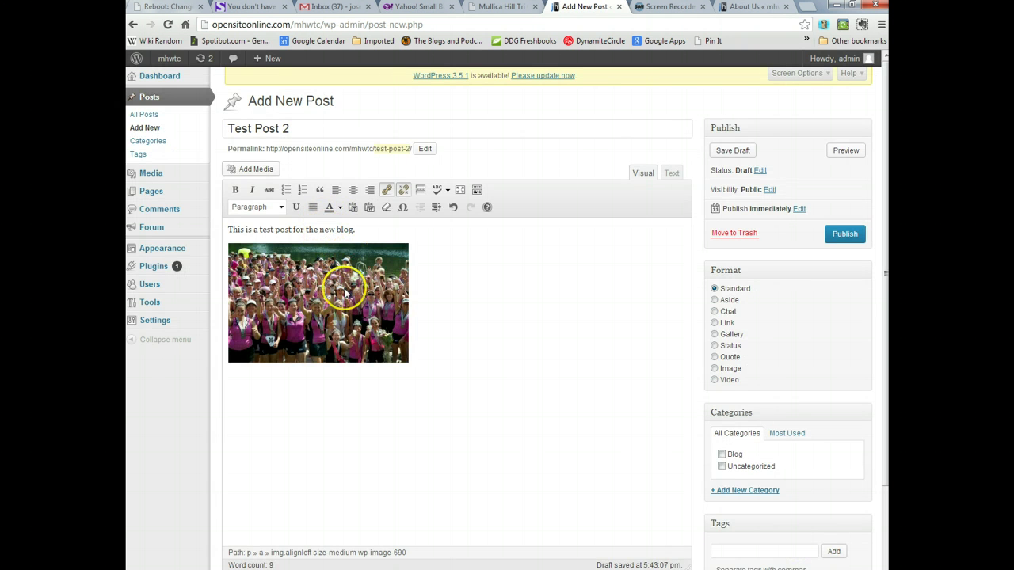
# Cut the sentence above the image and try adding blank lines in its place
pyautogui.write('.')
pyautogui.moveTo(355, 230); pyautogui.dragTo(223, 375)
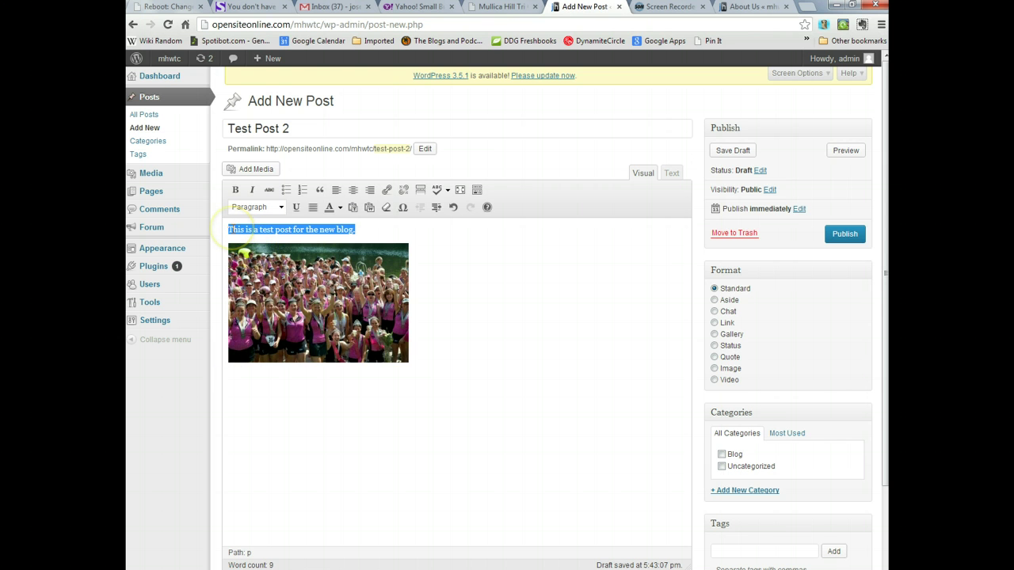
pyautogui.hotkey('ctrl', 'x')
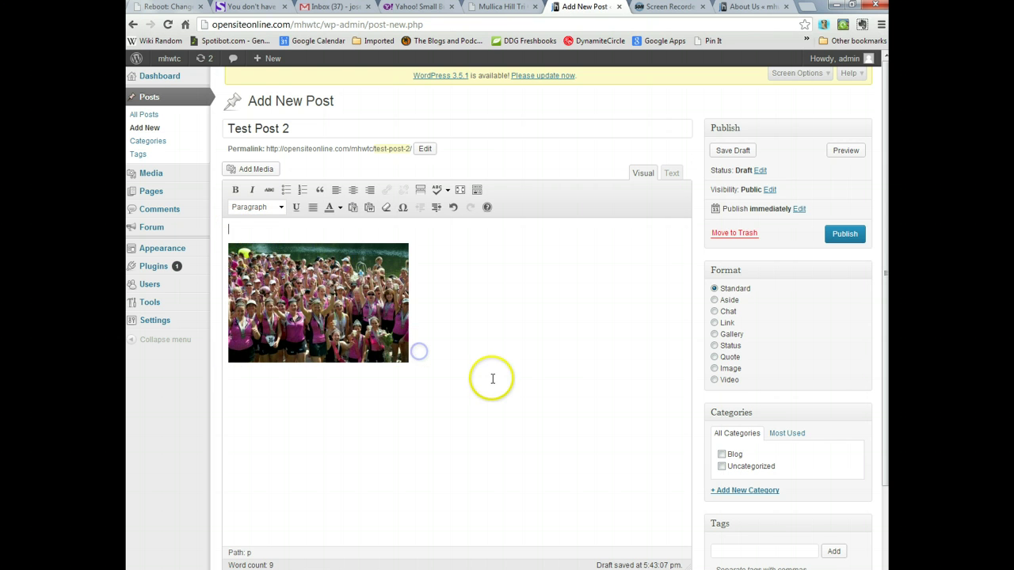
pyautogui.press('Return')
pyautogui.press('Return')
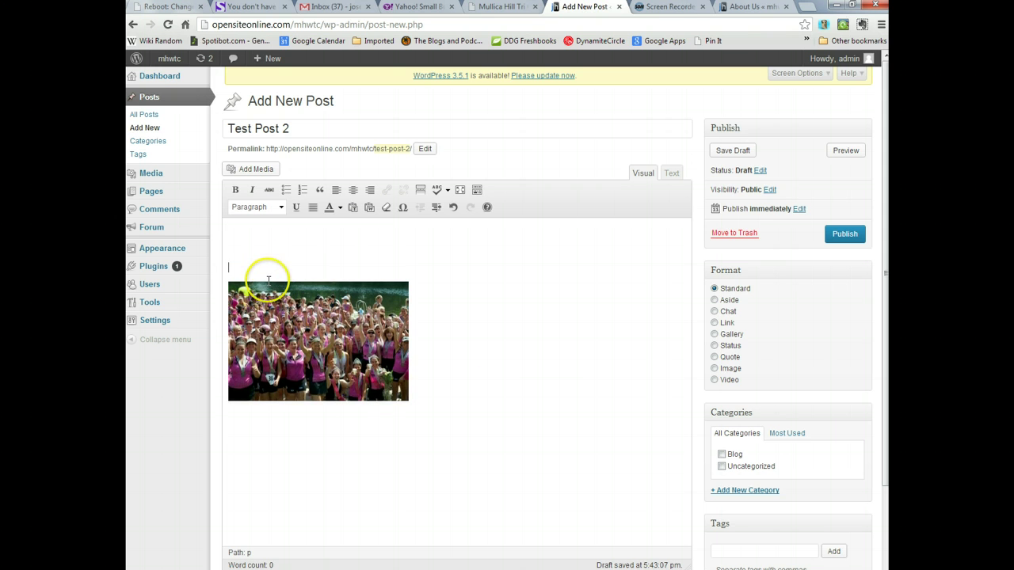
pyautogui.press('BackSpace')
pyautogui.press('BackSpace')
# Undo the edits made above the image until the cut sentence is restored
pyautogui.moveTo(178, 269)
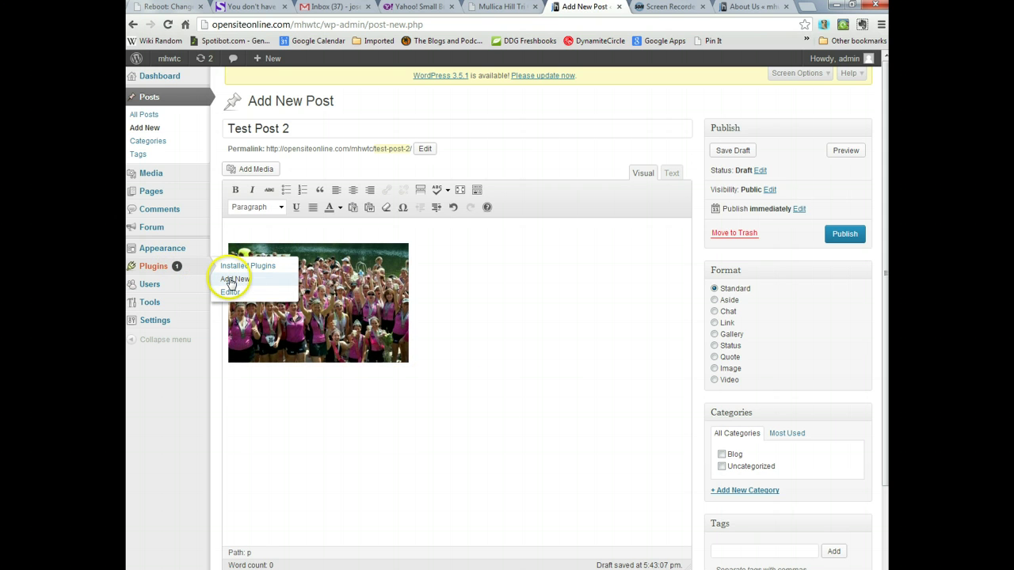
pyautogui.hotkey('ctrl', 'z')
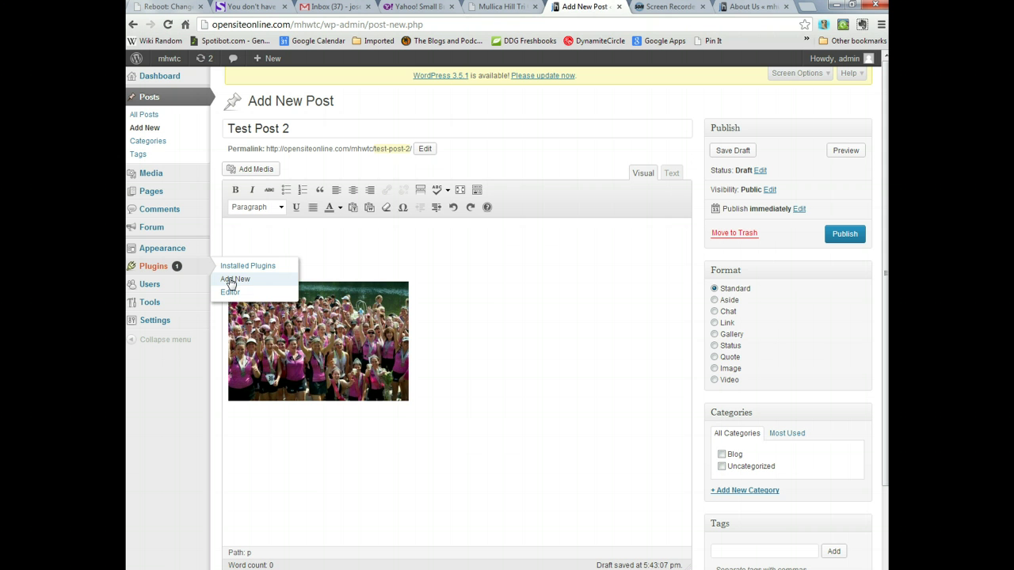
pyautogui.hotkey('ctrl', 'z')
pyautogui.hotkey('ctrl', 'z')
pyautogui.click(435, 259)
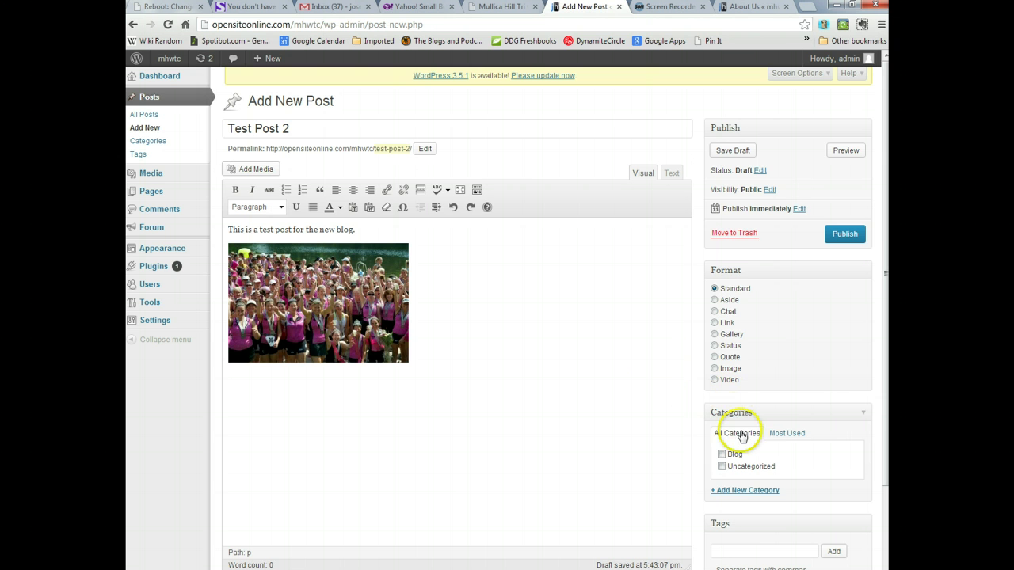
# Assign the post to the Blog category and add a new category named "tri"
pyautogui.click(721, 454)
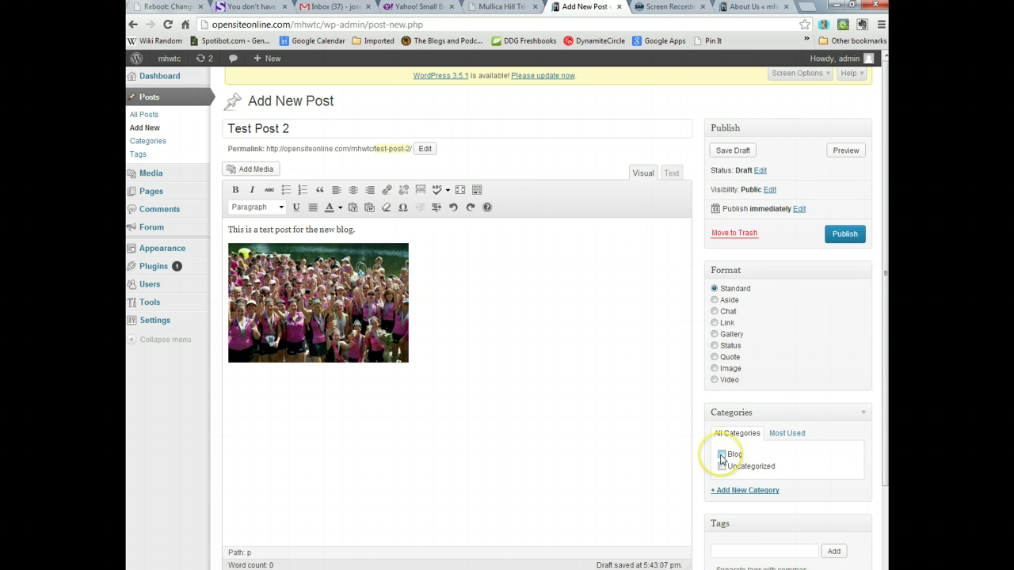
pyautogui.click(738, 492)
pyautogui.click(759, 509)
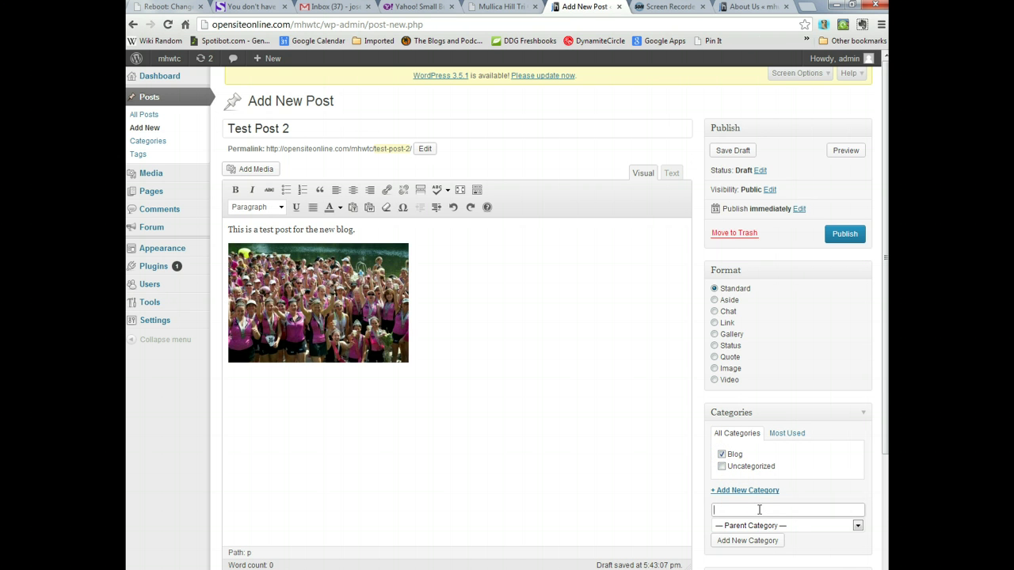
pyautogui.write('tri')
pyautogui.click(748, 541)
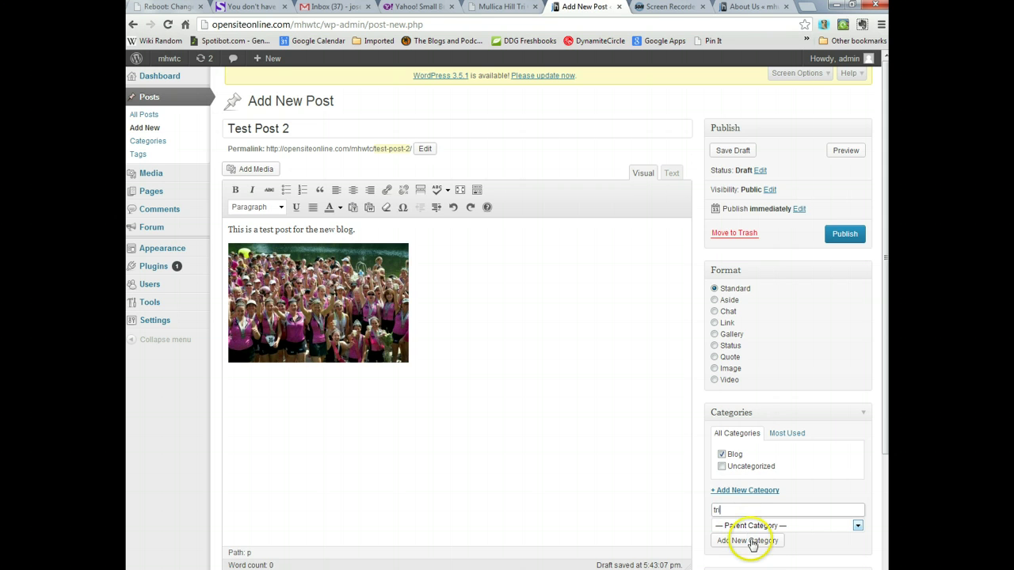
# Add the tags "friday" and "testing" to the post
pyautogui.scroll(-2, 735, 475)
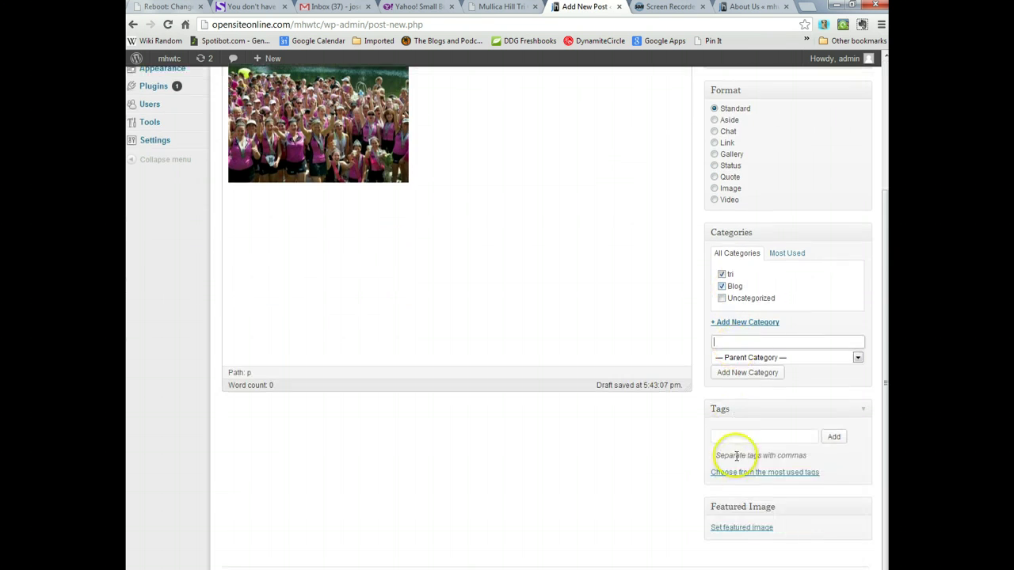
pyautogui.click(737, 436)
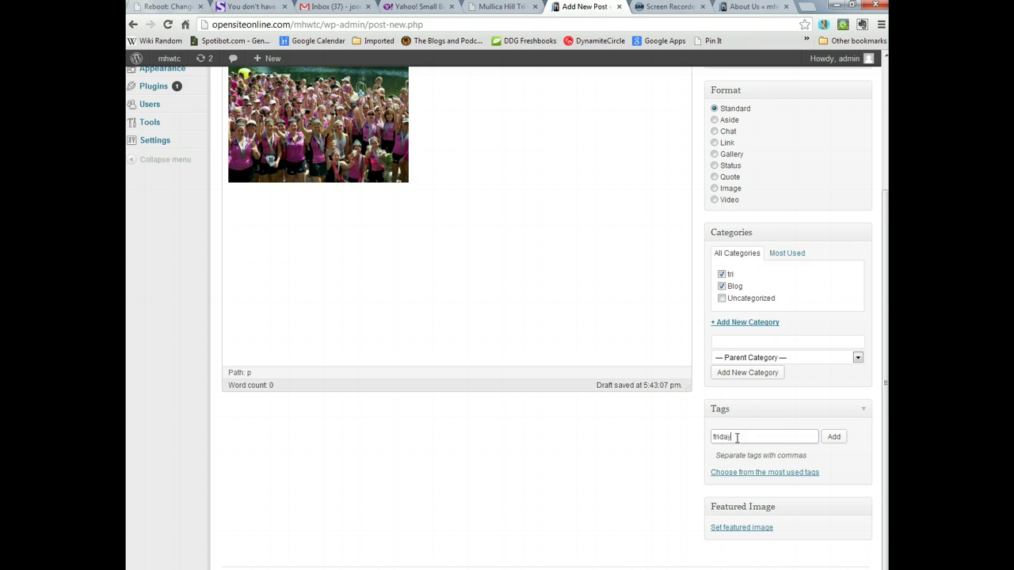
pyautogui.press('Return')
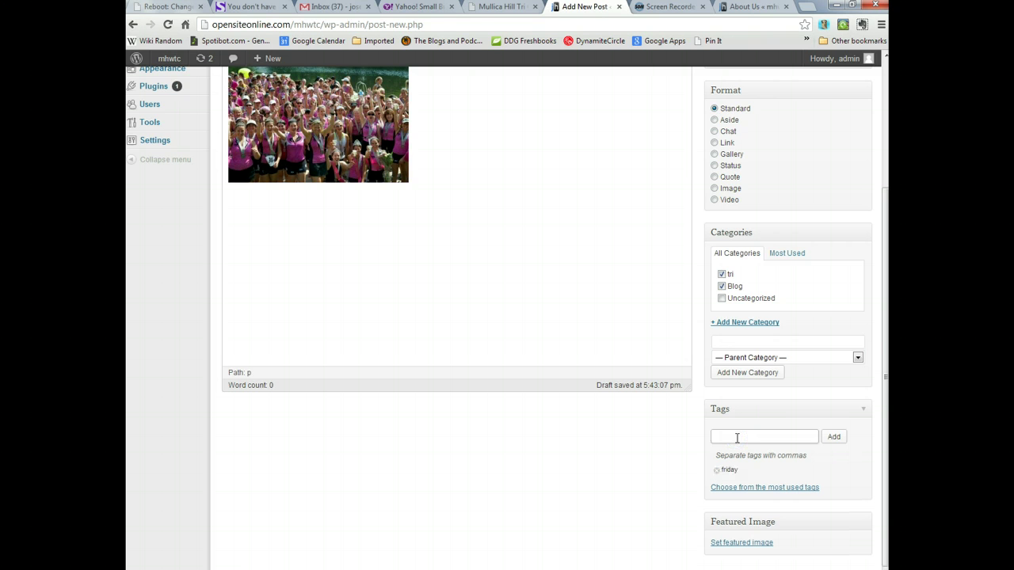
pyautogui.press('Return')
# Set members.jpg from the media library as the post's featured image
pyautogui.scroll(3, 604, 396)
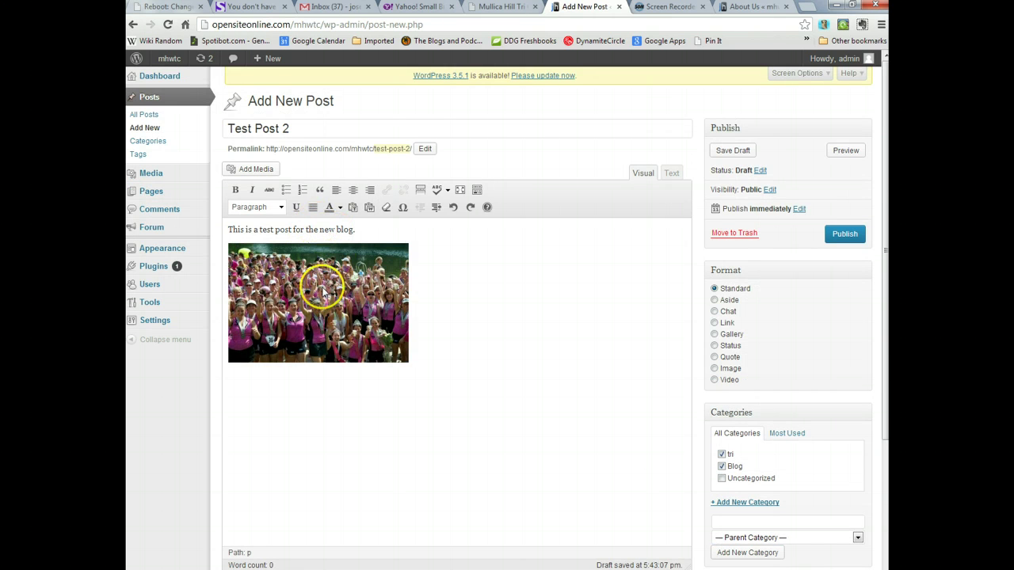
pyautogui.scroll(-3, 477, 357)
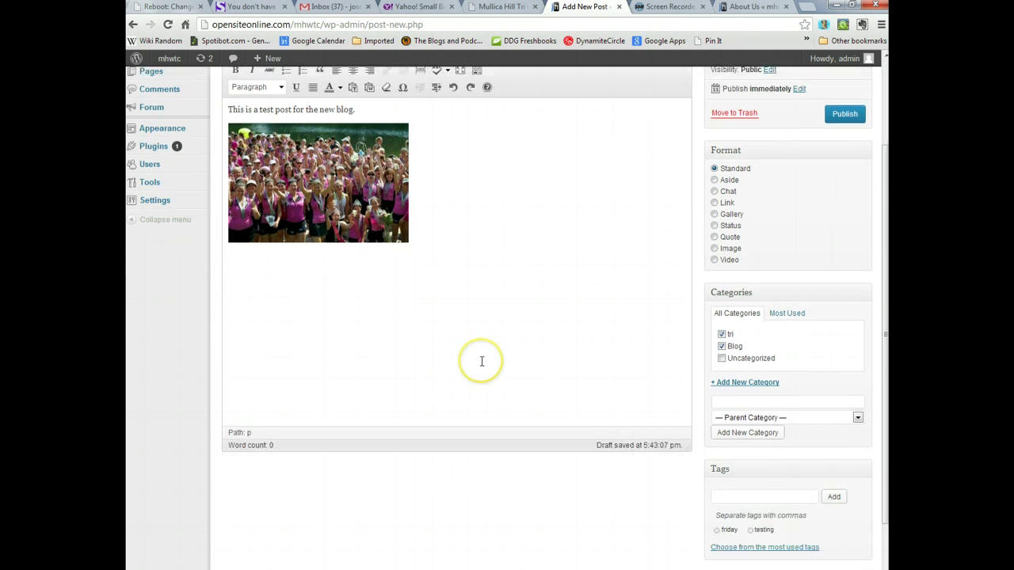
pyautogui.scroll(-2, 481, 362)
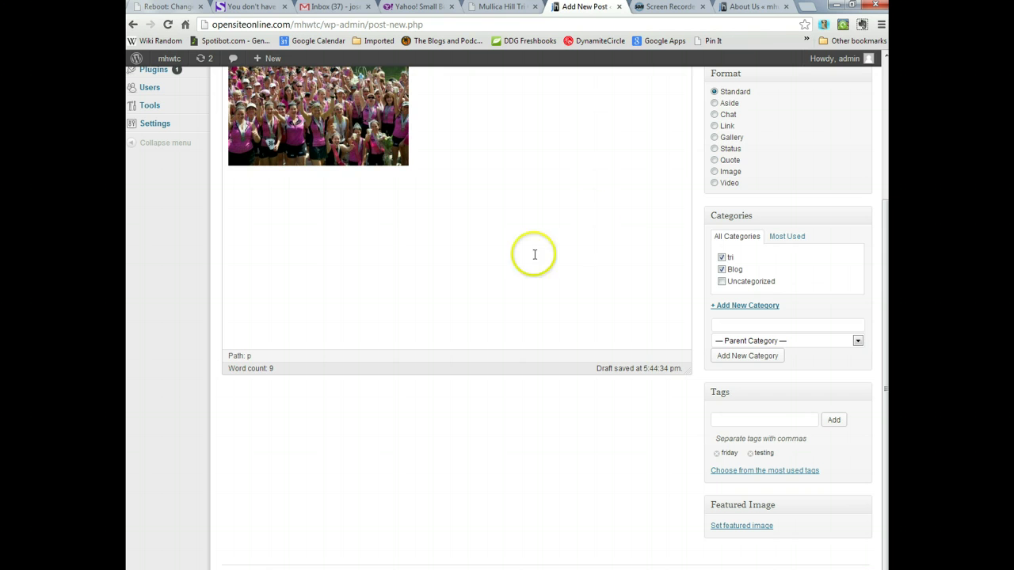
pyautogui.click(732, 526)
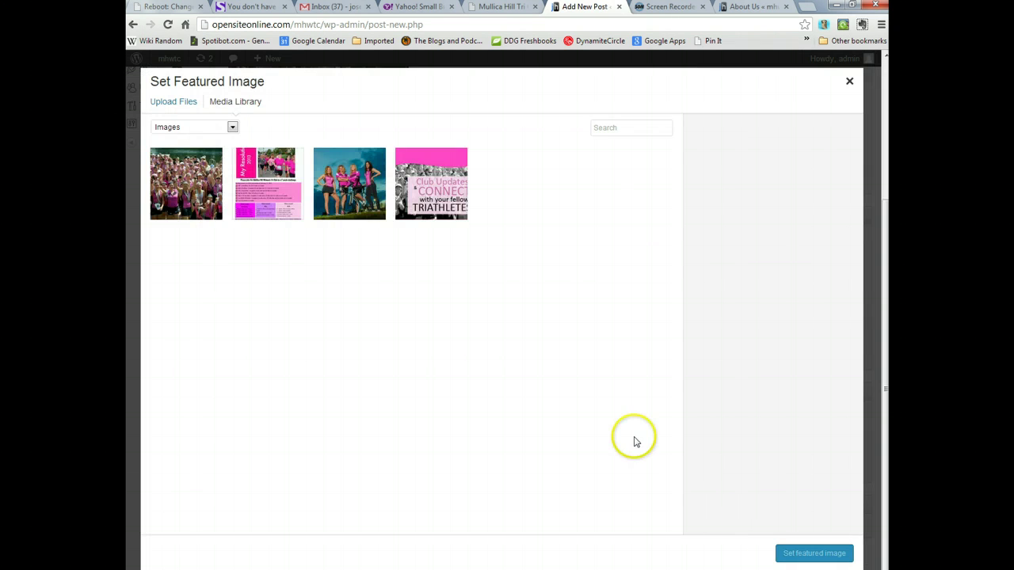
pyautogui.click(188, 197)
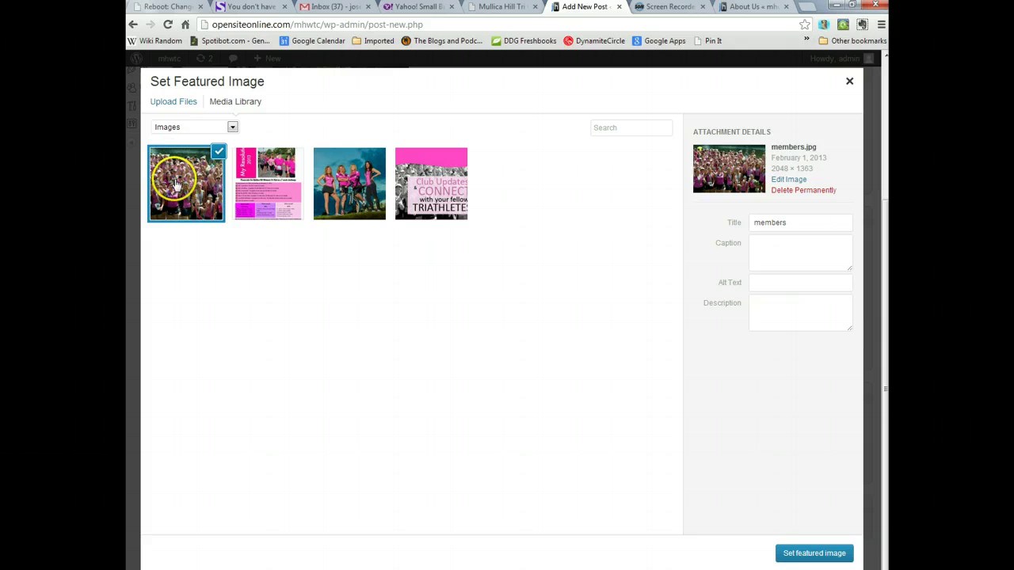
pyautogui.click(796, 553)
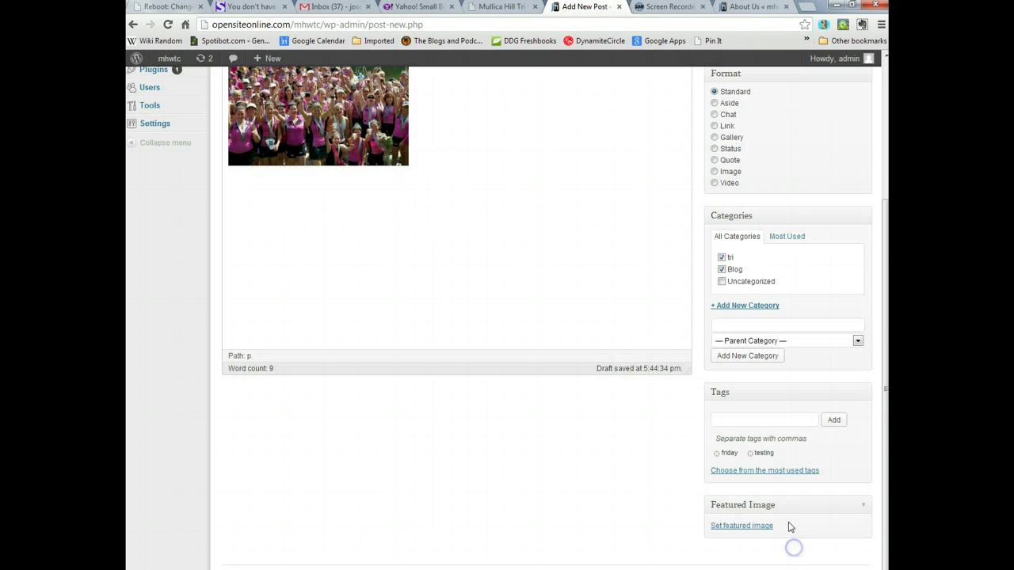
pyautogui.scroll(-2, 792, 487)
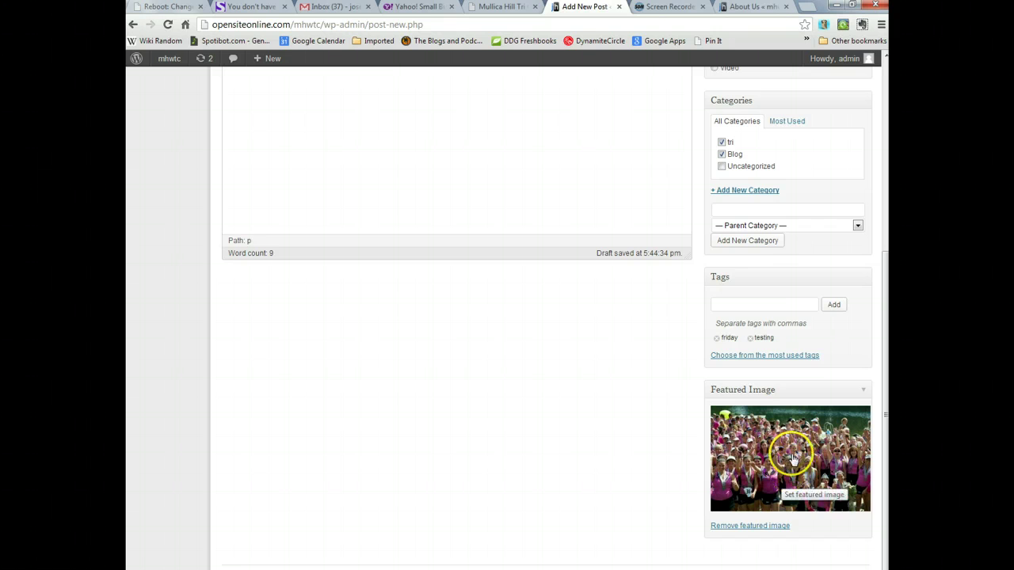
# Publish the Test Post 2 blog post
pyautogui.scroll(1, 631, 422)
pyautogui.scroll(3, 631, 419)
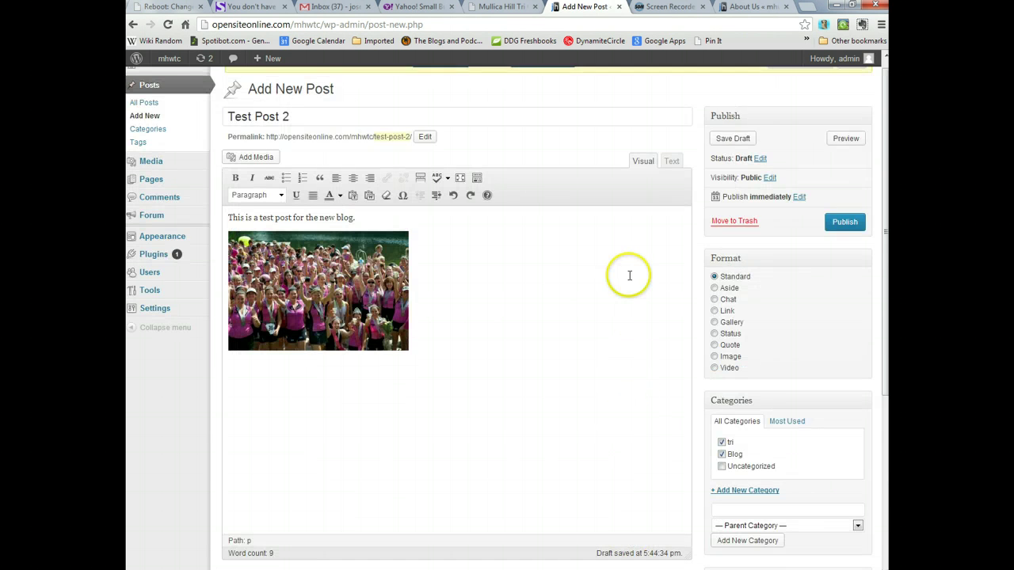
pyautogui.click(845, 222)
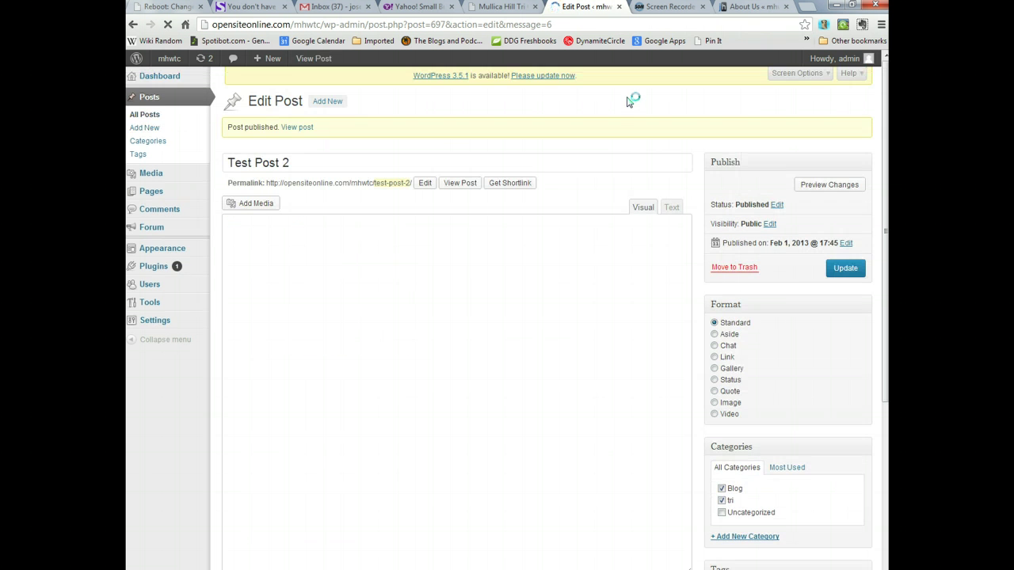
# View the published post on the site and check its text, image, categories, tags and comment form
pyautogui.click(582, 105)
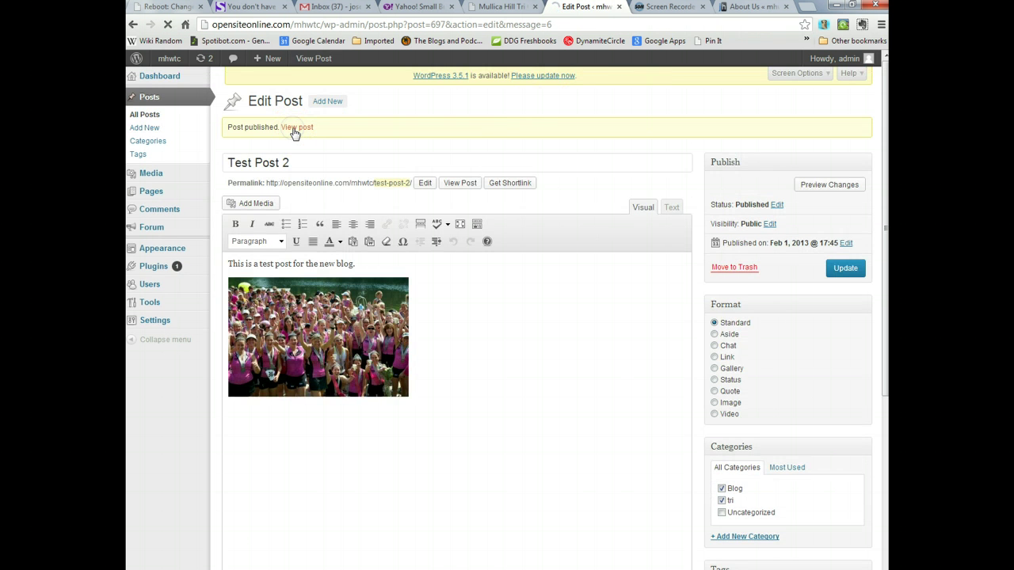
pyautogui.click(325, 119)
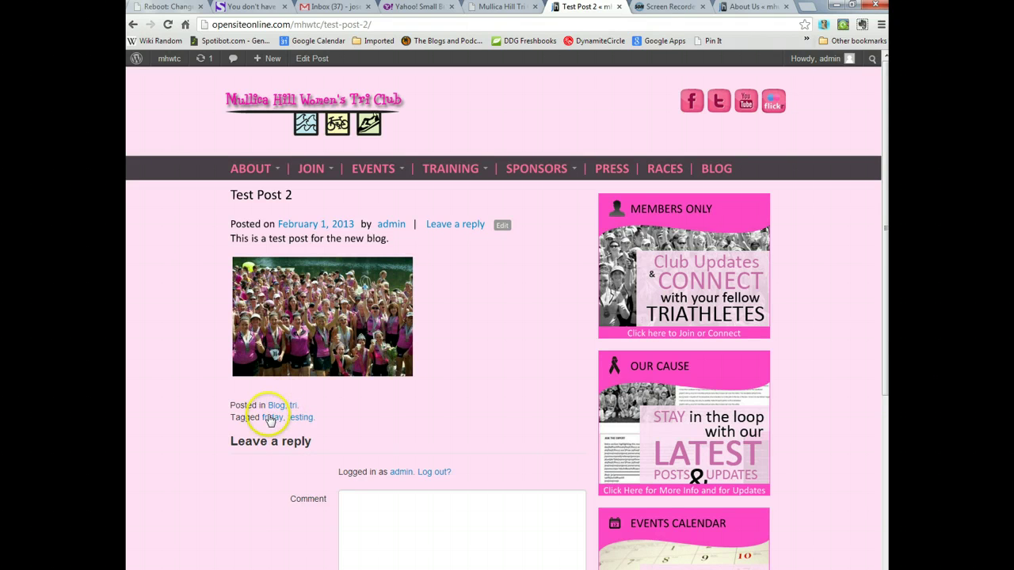
pyautogui.scroll(-3, 310, 414)
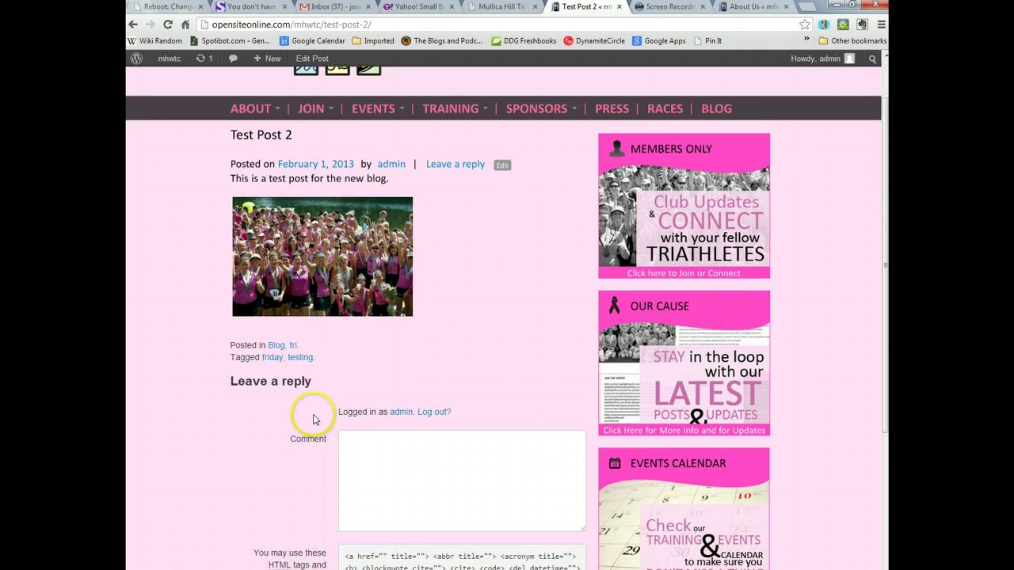
pyautogui.click(384, 379)
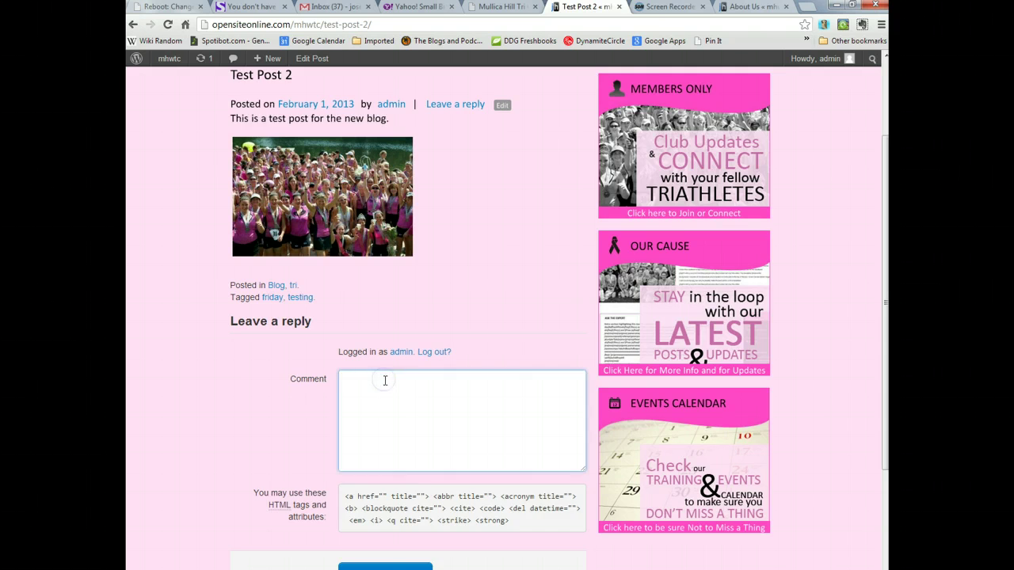
pyautogui.scroll(-3, 385, 380)
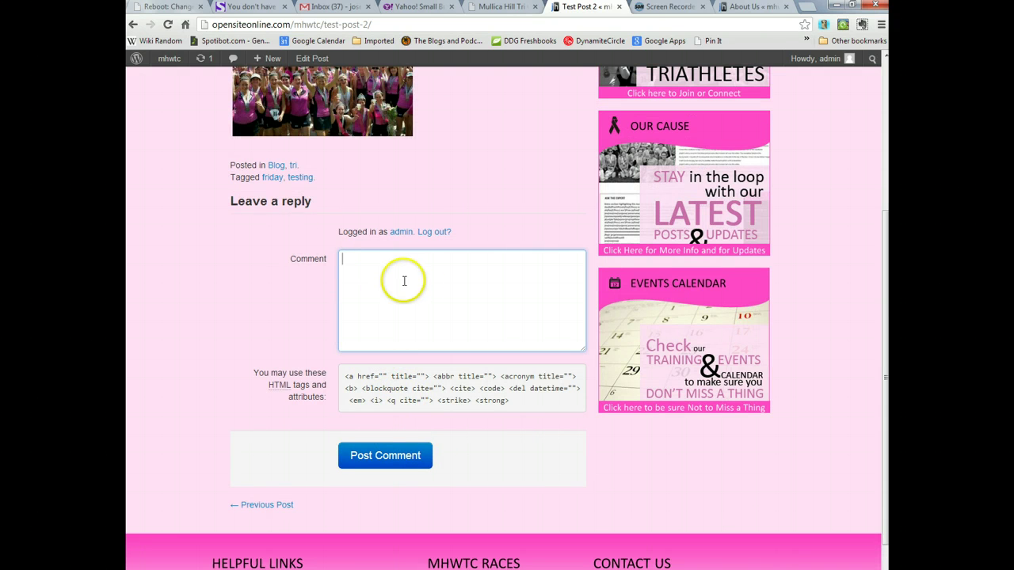
pyautogui.scroll(2, 404, 280)
pyautogui.scroll(-2, 408, 288)
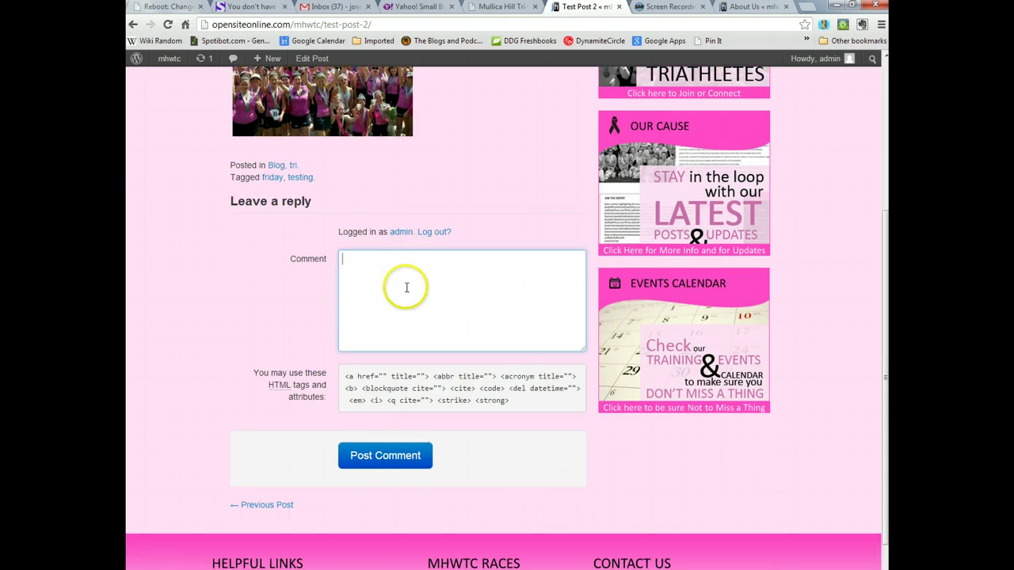
# Open the site's Blog page and compare the featured image thumbnails, excerpts and category names of the listed posts
pyautogui.scroll(6, 407, 287)
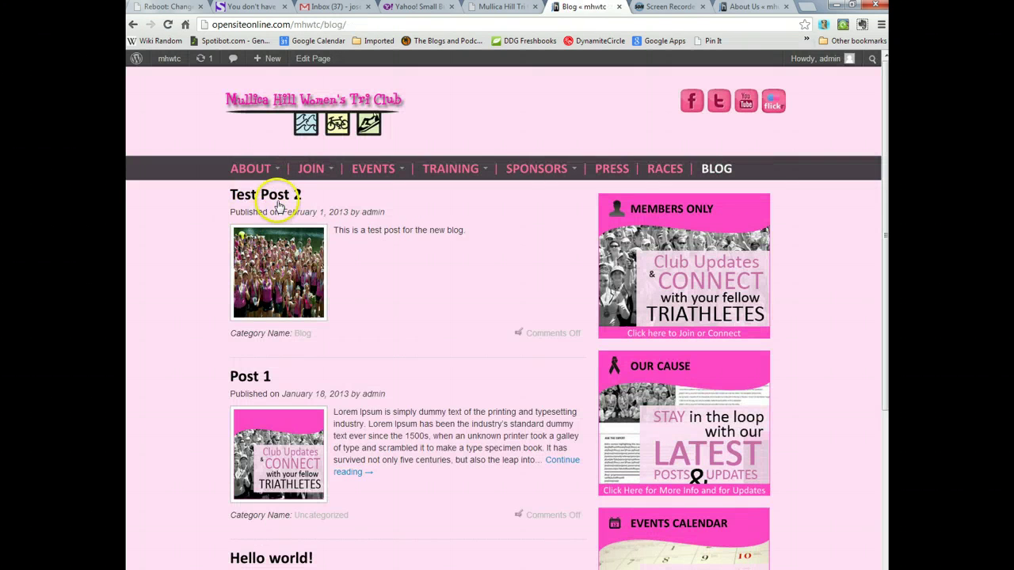
pyautogui.scroll(-2, 279, 376)
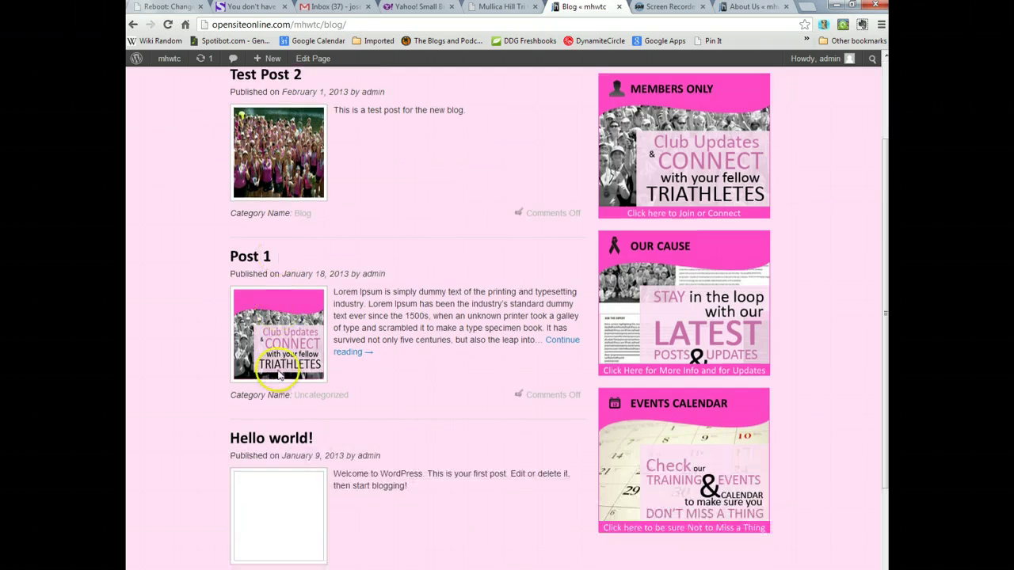
pyautogui.scroll(-1, 279, 419)
pyautogui.scroll(2, 285, 404)
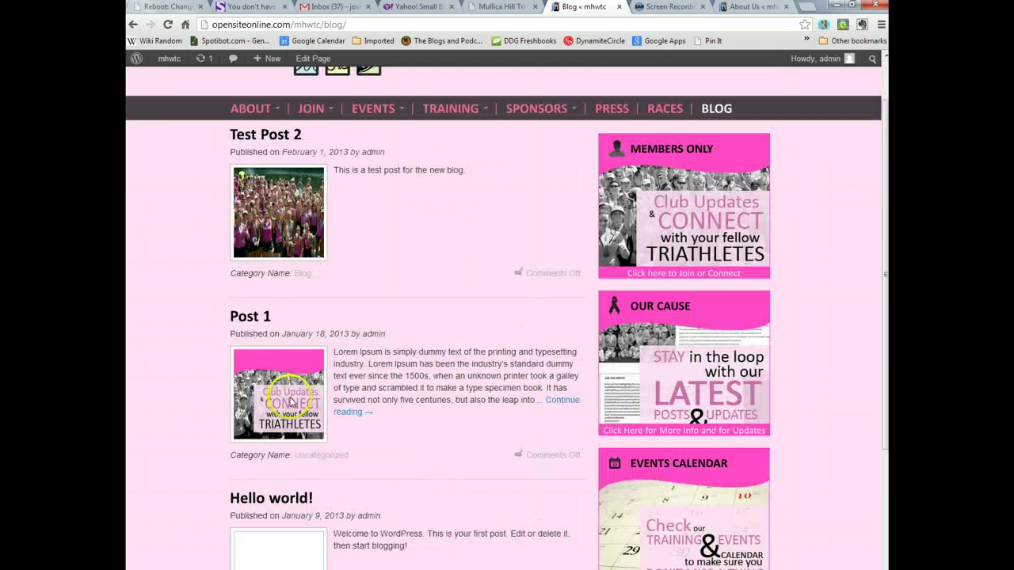
pyautogui.scroll(-1, 292, 402)
pyautogui.scroll(1, 291, 438)
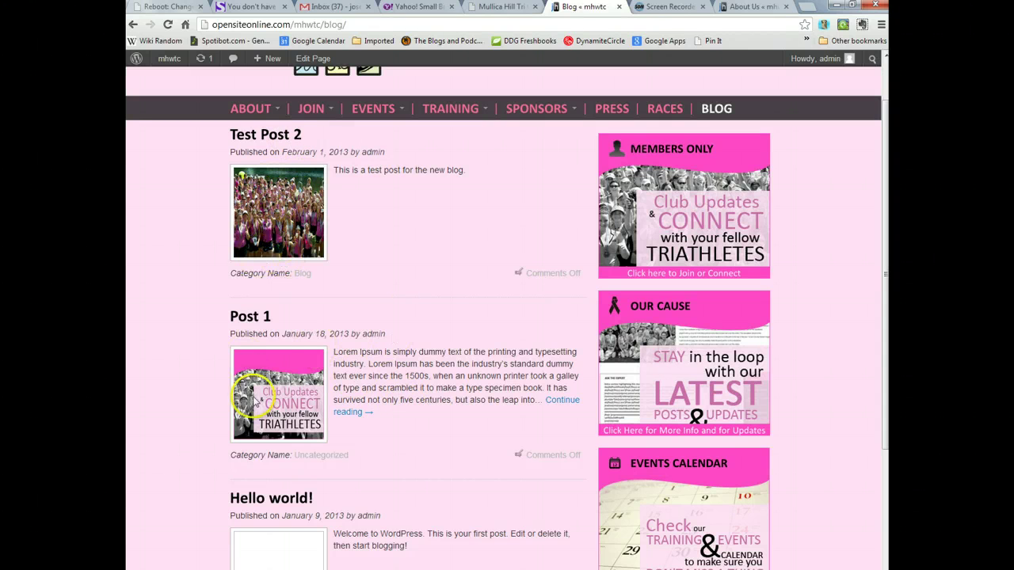
pyautogui.scroll(-3, 281, 404)
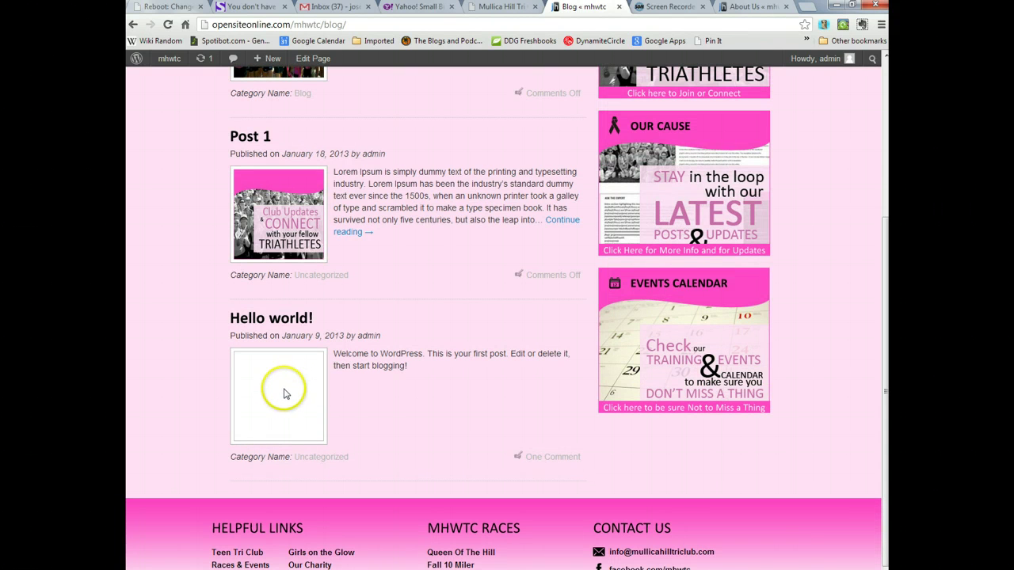
pyautogui.scroll(3, 305, 297)
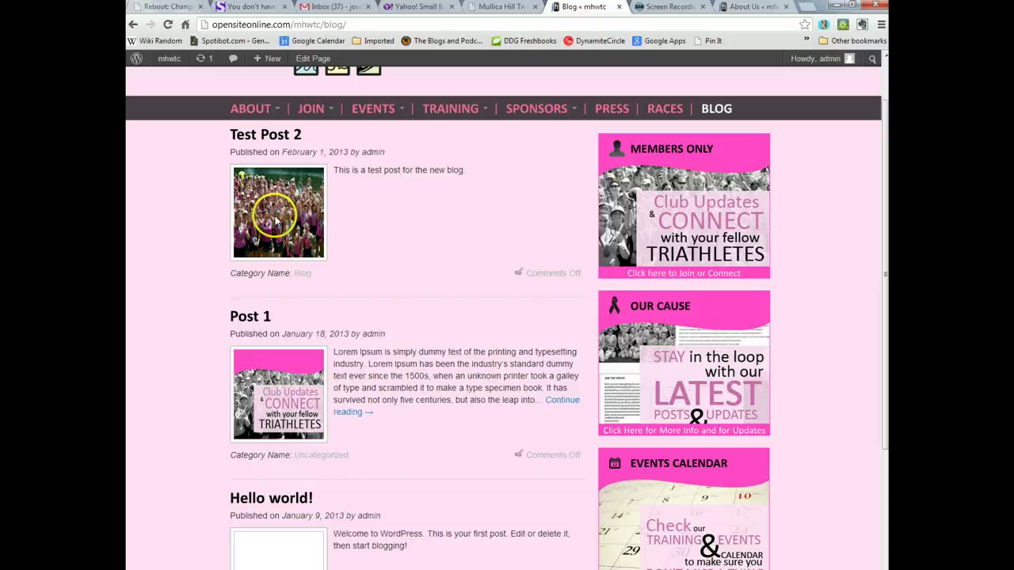
pyautogui.scroll(-2, 279, 157)
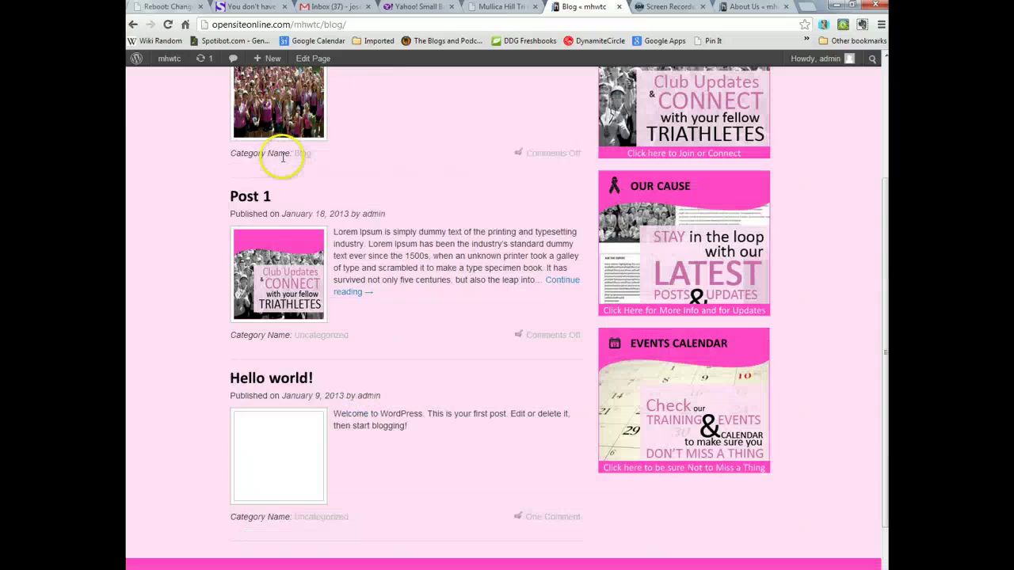
pyautogui.scroll(2, 279, 156)
# Open Test Post 2 from the blog listing, look it over, and open it for editing
pyautogui.click(272, 137)
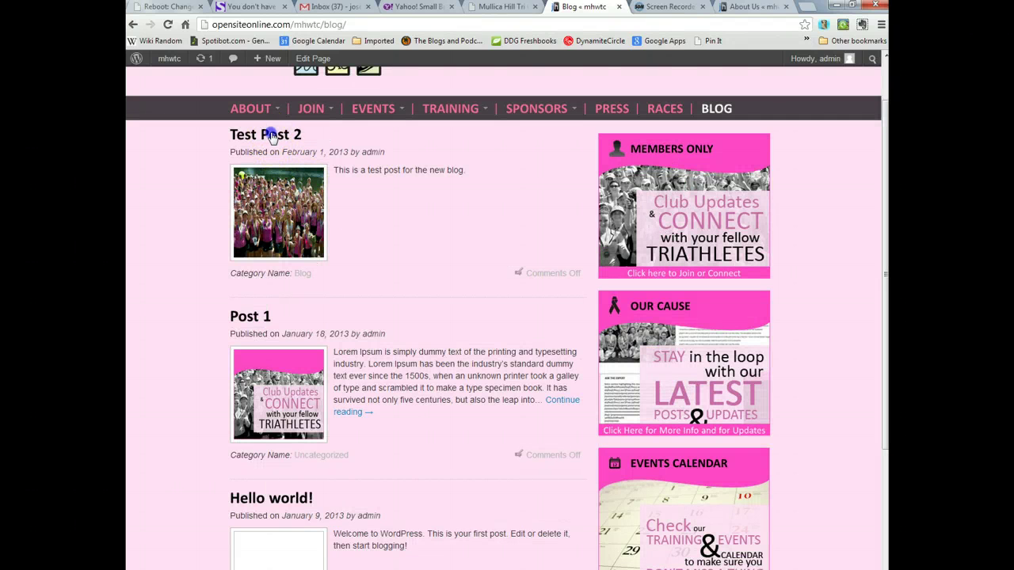
pyautogui.scroll(-5, 493, 377)
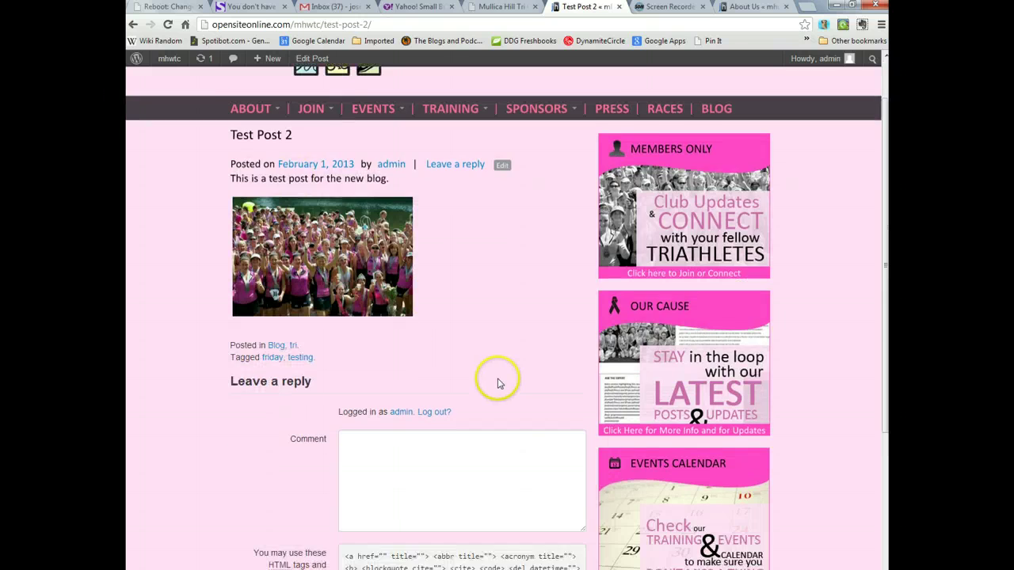
pyautogui.scroll(4, 502, 385)
pyautogui.scroll(1, 499, 389)
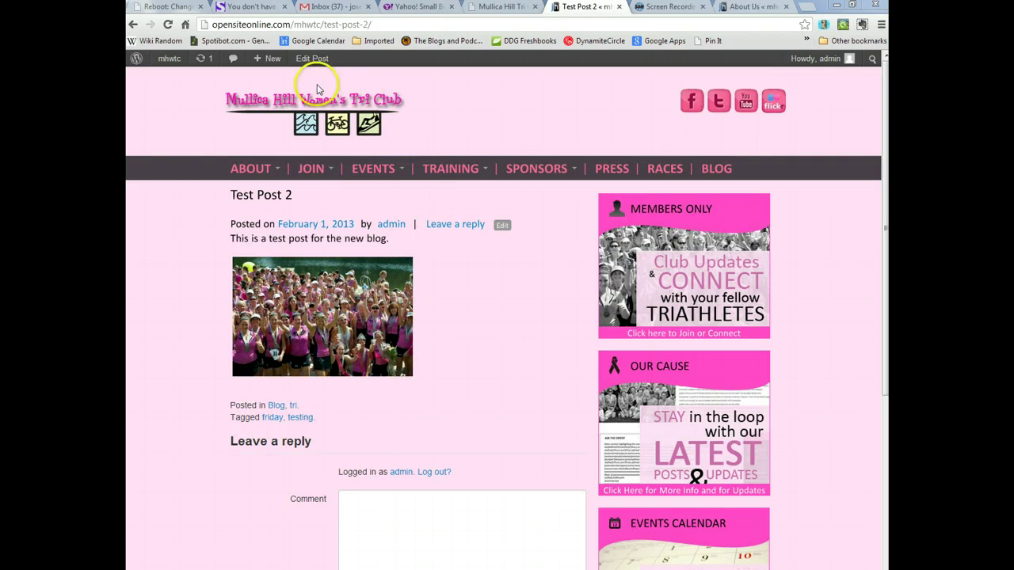
pyautogui.click(310, 61)
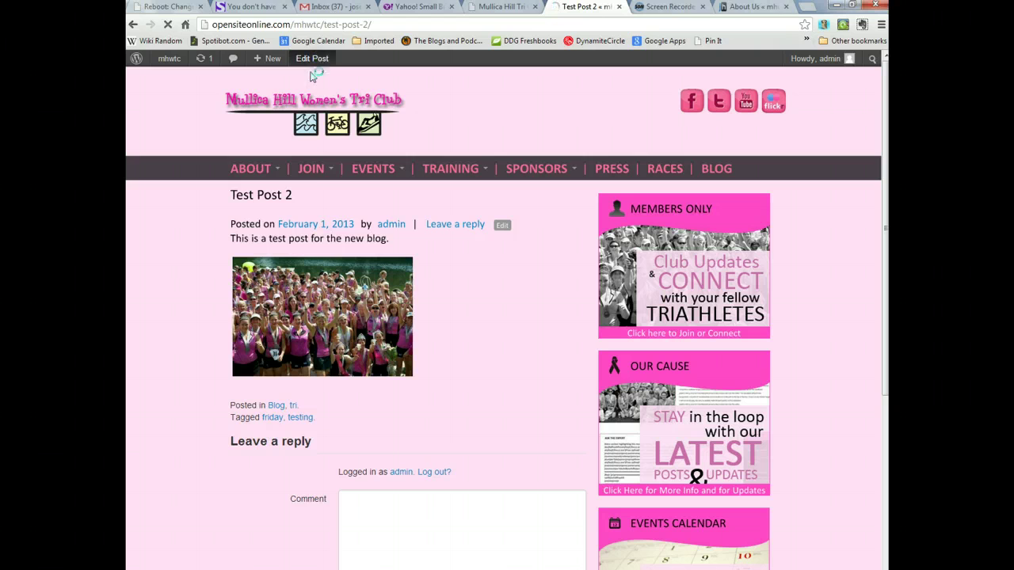